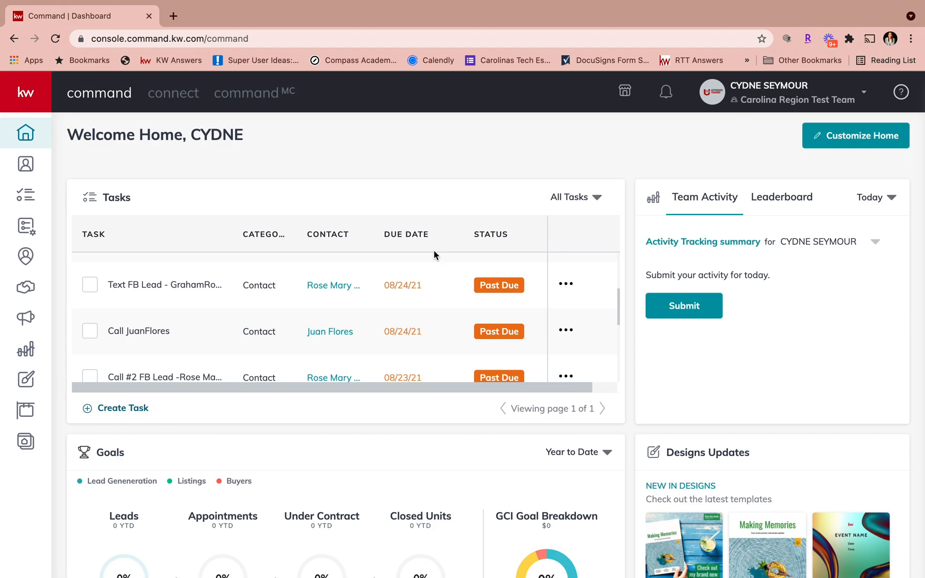
Step: Open the team activity submission form and review its questions, from the activity date and prospecting time to appointments, agreements, contracts and closings
{"action": "left_click", "coordinate": [689, 310]}
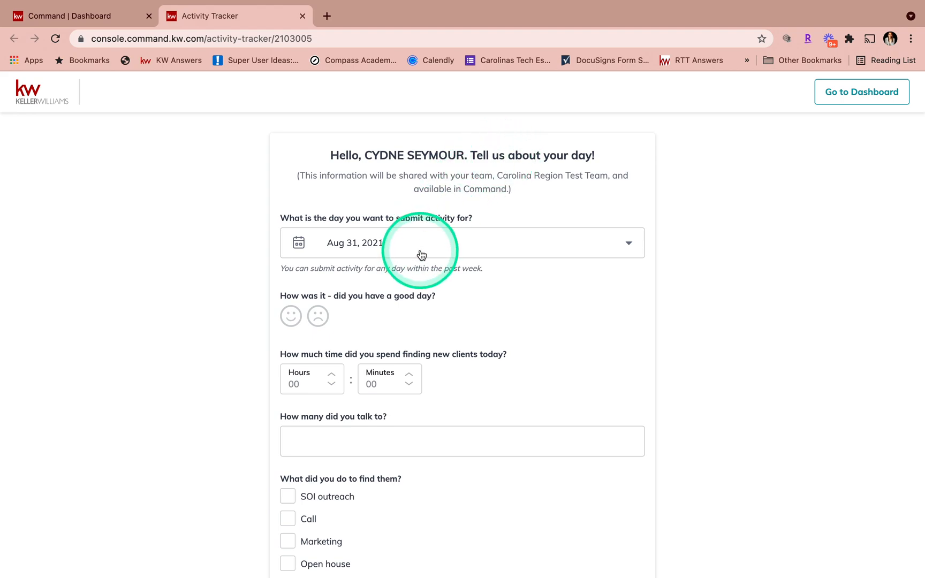
{"action": "scroll", "coordinate": [407, 250], "scroll_direction": "down", "scroll_amount": 2}
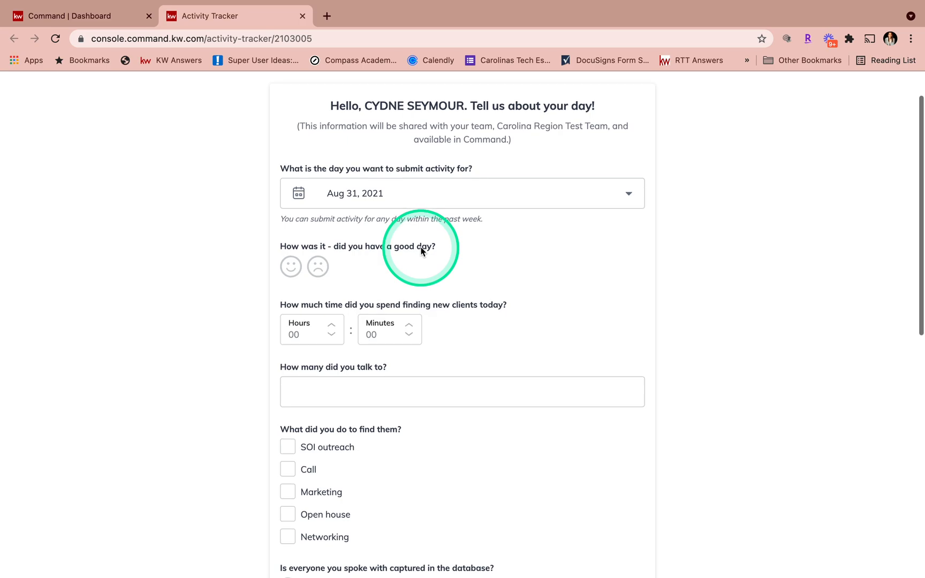
{"action": "scroll", "coordinate": [374, 264], "scroll_direction": "down", "scroll_amount": 7}
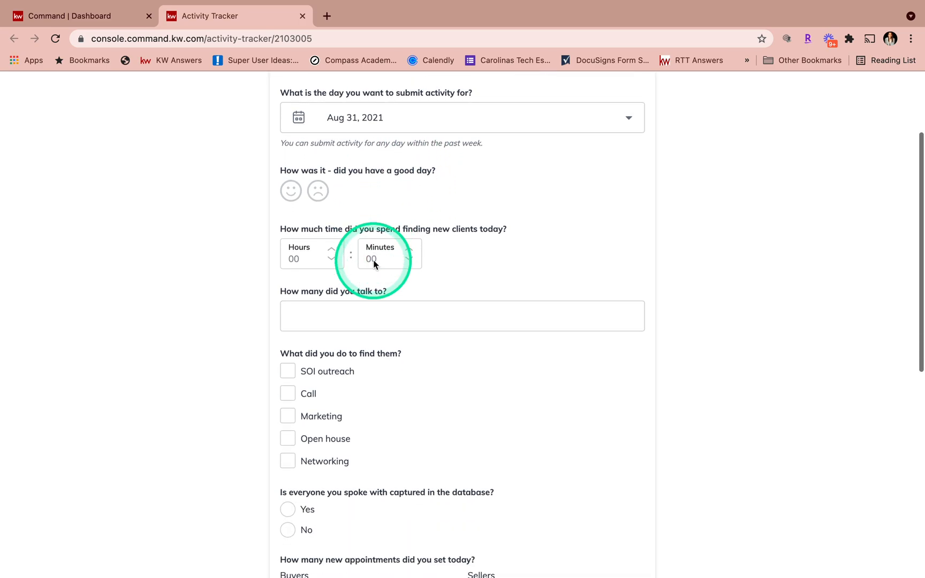
{"action": "scroll", "coordinate": [374, 263], "scroll_direction": "down", "scroll_amount": 1}
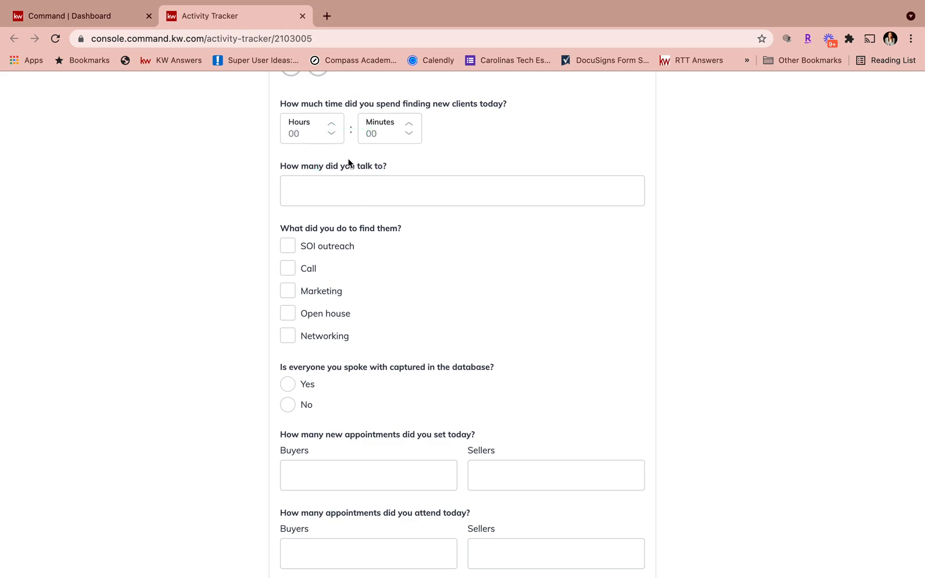
{"action": "left_click", "coordinate": [347, 189]}
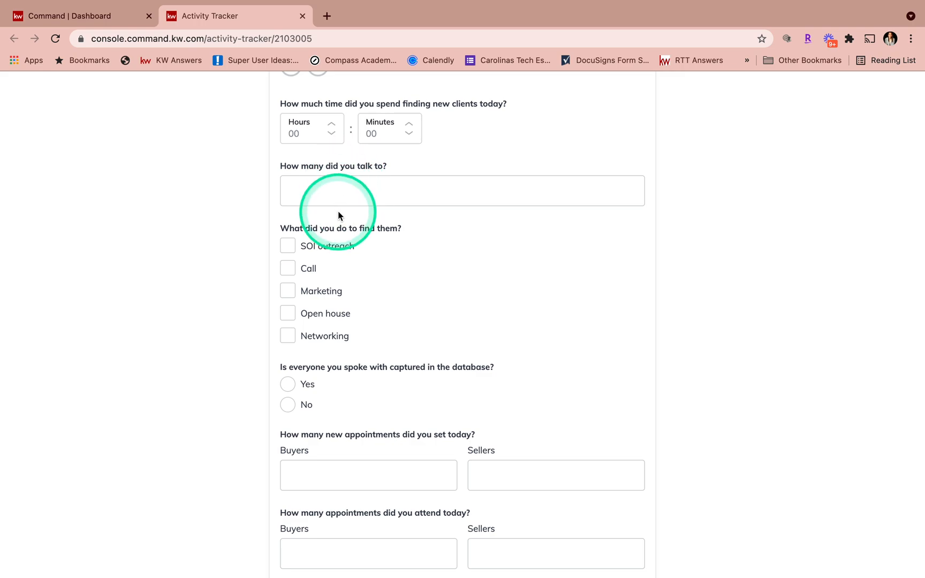
{"action": "scroll", "coordinate": [338, 216], "scroll_direction": "down", "scroll_amount": 1}
{"action": "scroll", "coordinate": [338, 215], "scroll_direction": "down", "scroll_amount": 5}
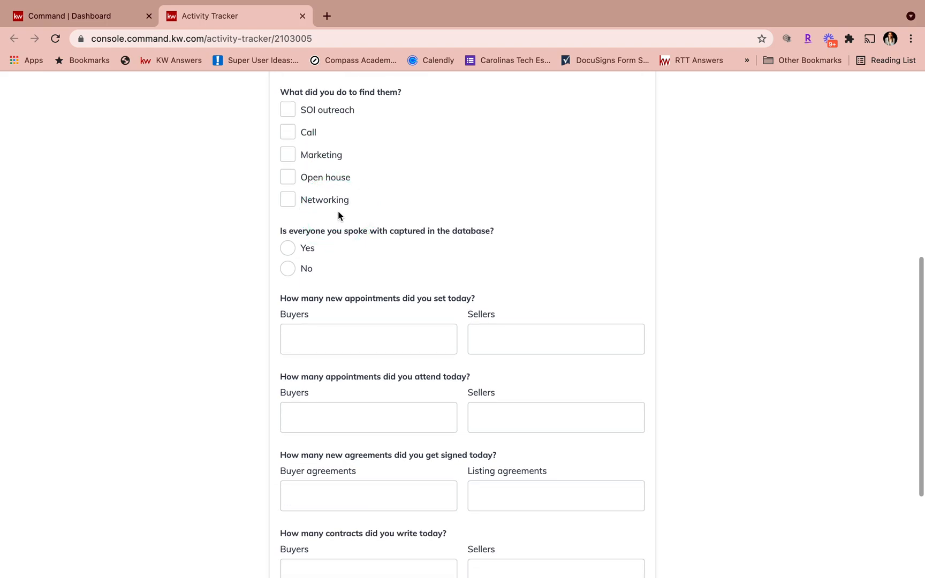
{"action": "scroll", "coordinate": [337, 215], "scroll_direction": "down", "scroll_amount": 1}
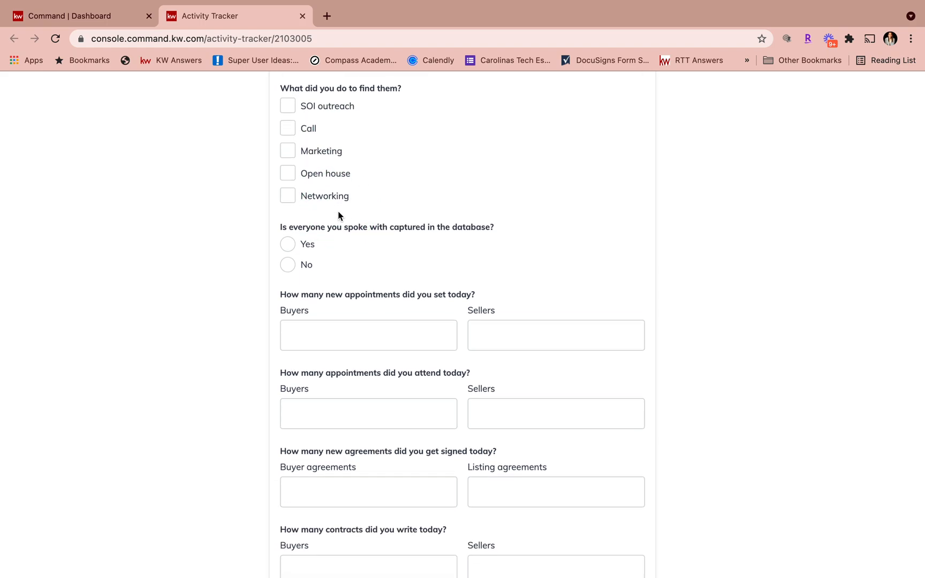
{"action": "scroll", "coordinate": [337, 216], "scroll_direction": "down", "scroll_amount": 2}
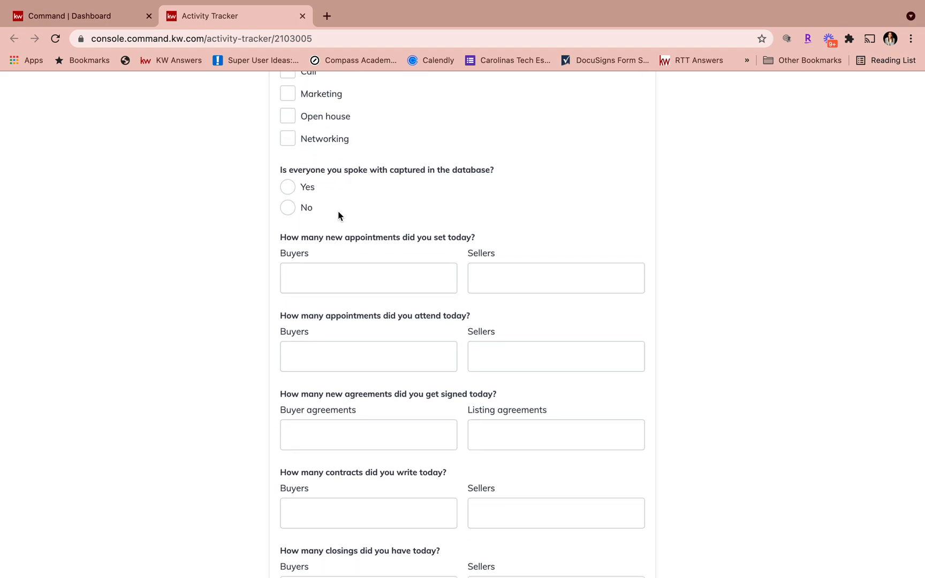
{"action": "scroll", "coordinate": [338, 212], "scroll_direction": "down", "scroll_amount": 2}
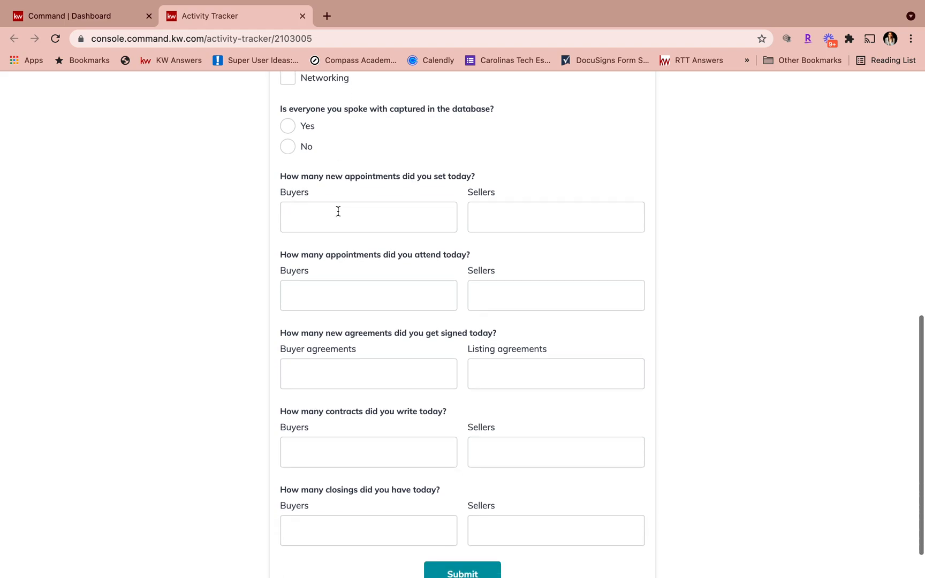
{"action": "scroll", "coordinate": [338, 212], "scroll_direction": "down", "scroll_amount": 2}
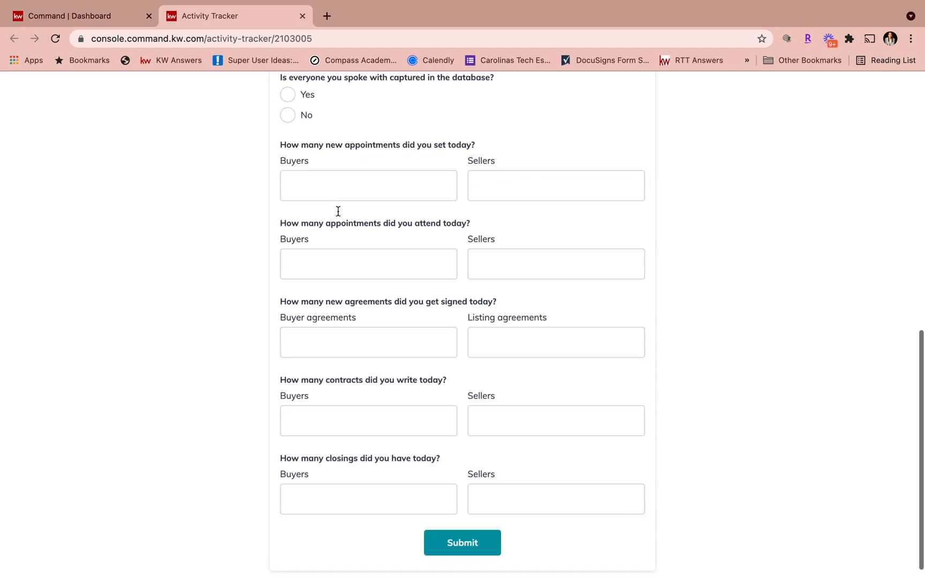
{"action": "left_click", "coordinate": [343, 292]}
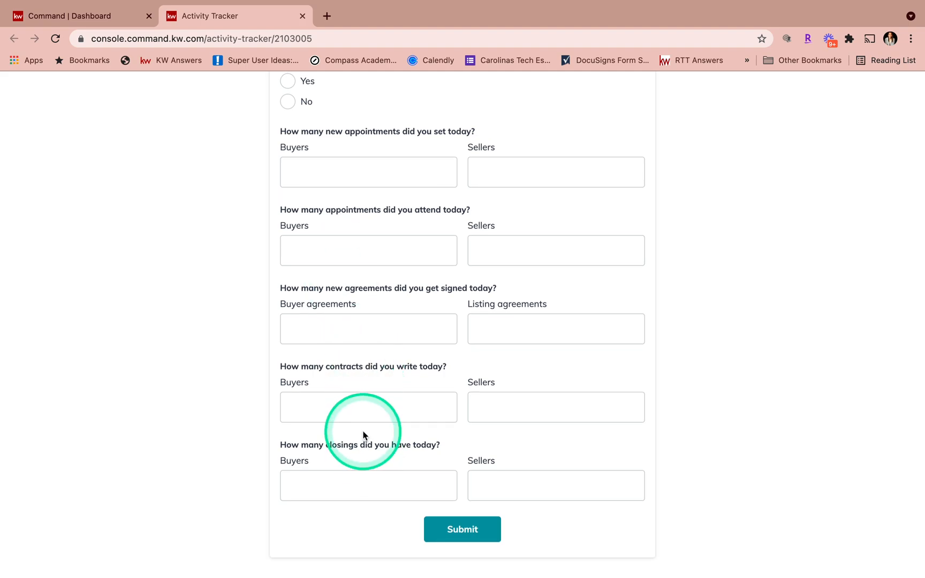
{"action": "scroll", "coordinate": [363, 434], "scroll_direction": "up", "scroll_amount": 5}
{"action": "scroll", "coordinate": [362, 430], "scroll_direction": "up", "scroll_amount": 5}
{"action": "scroll", "coordinate": [363, 433], "scroll_direction": "up", "scroll_amount": 2}
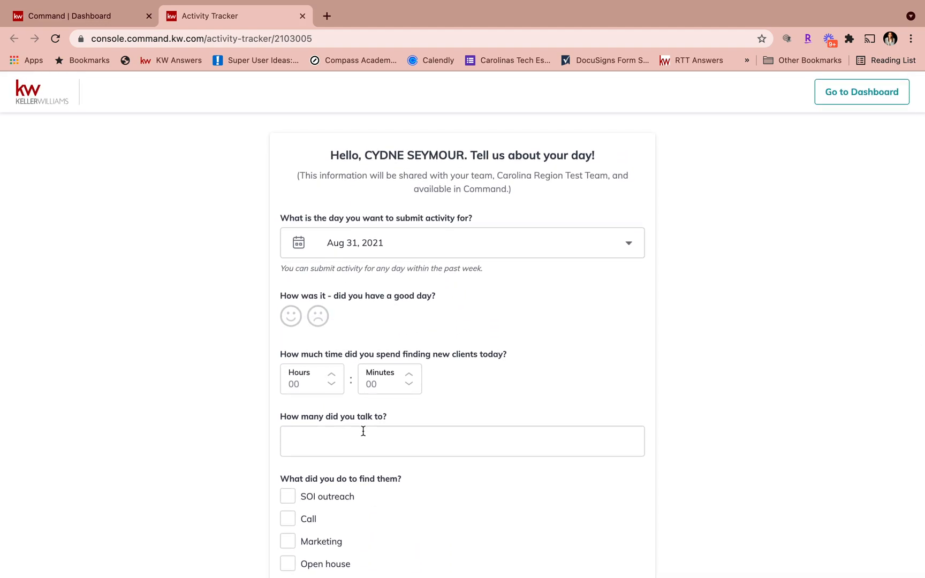
{"action": "scroll", "coordinate": [258, 279], "scroll_direction": "down", "scroll_amount": 1}
Step: Return to the Command dashboard and open the team account's Activity Tracking settings under the reporting options
{"action": "left_click", "coordinate": [98, 17]}
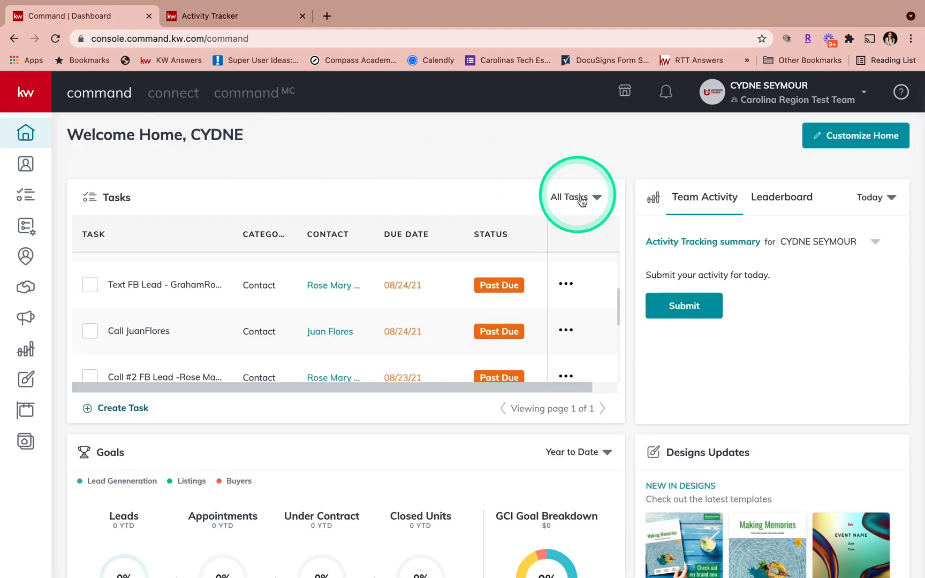
{"action": "left_click", "coordinate": [798, 102]}
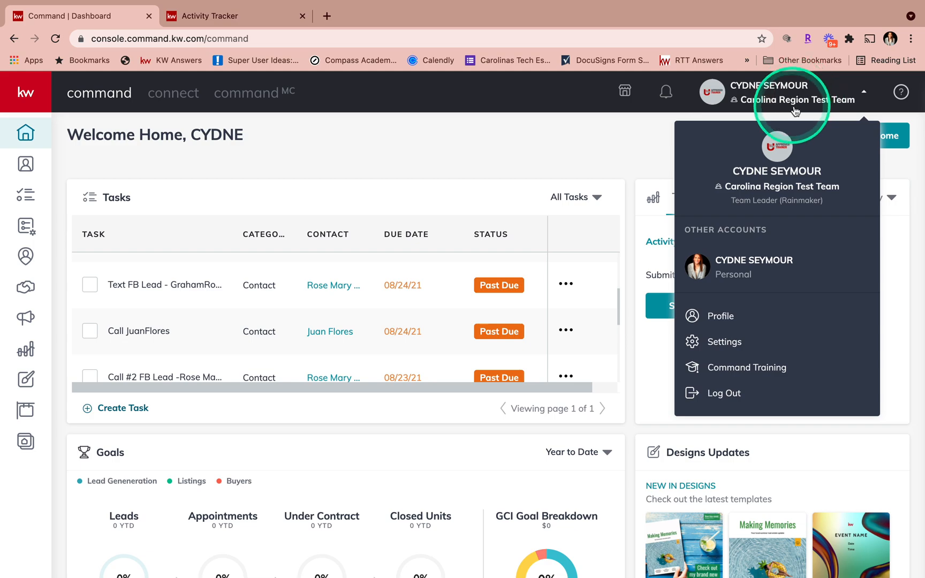
{"action": "left_click", "coordinate": [723, 346]}
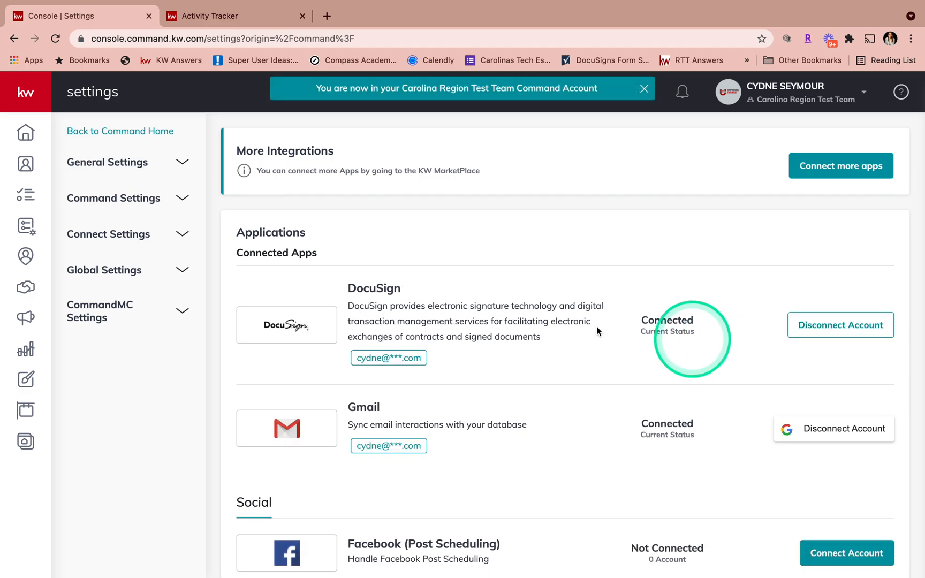
{"action": "left_click", "coordinate": [128, 199]}
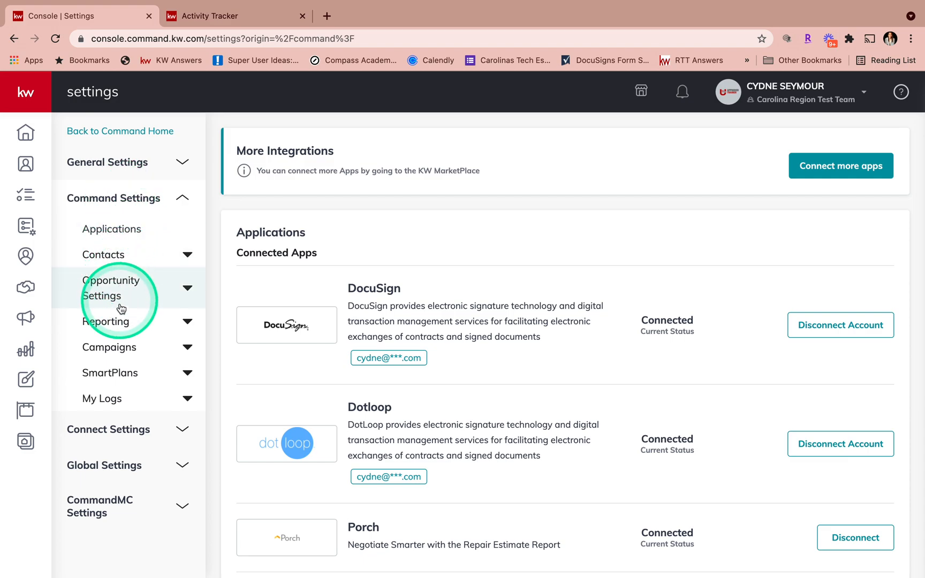
{"action": "left_click", "coordinate": [102, 325]}
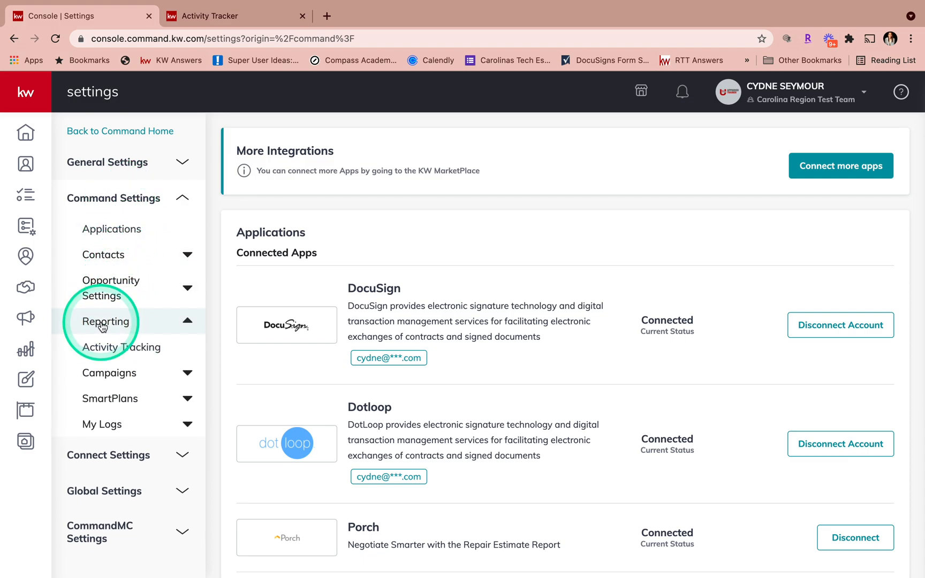
{"action": "left_click", "coordinate": [99, 351]}
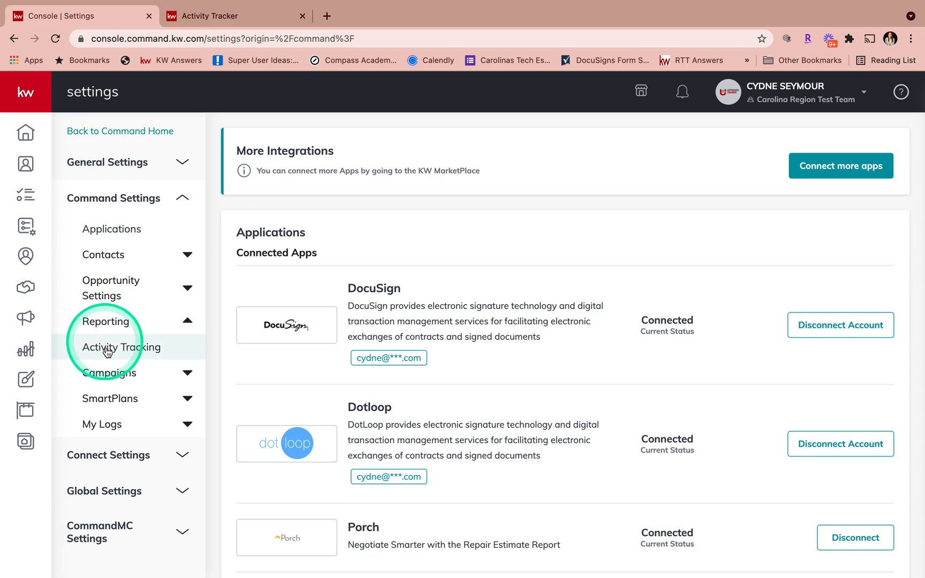
{"action": "left_click", "coordinate": [122, 351]}
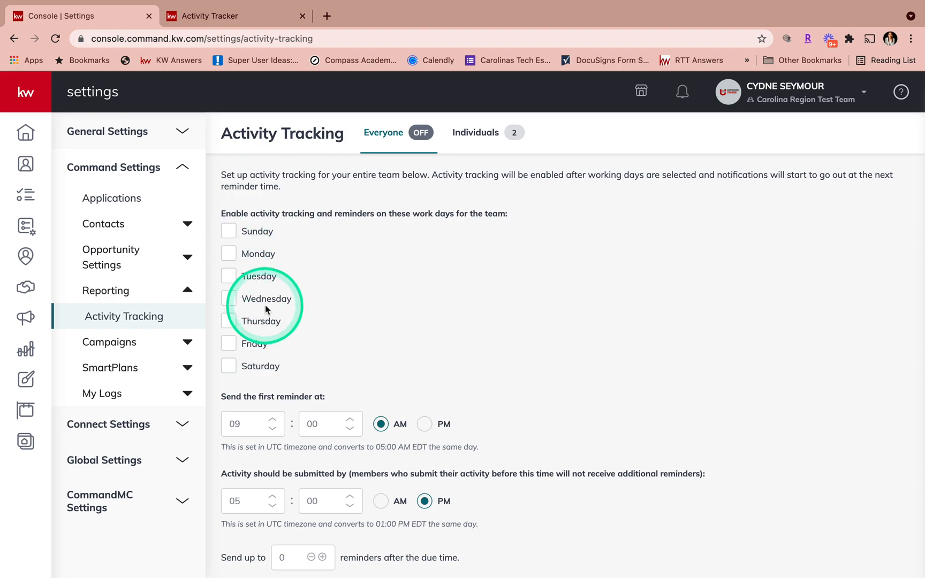
Step: Review the team-wide tracking options: work days, first reminder time, submission deadline, follow-up reminders and days off
{"action": "scroll", "coordinate": [262, 330], "scroll_direction": "down", "scroll_amount": 2}
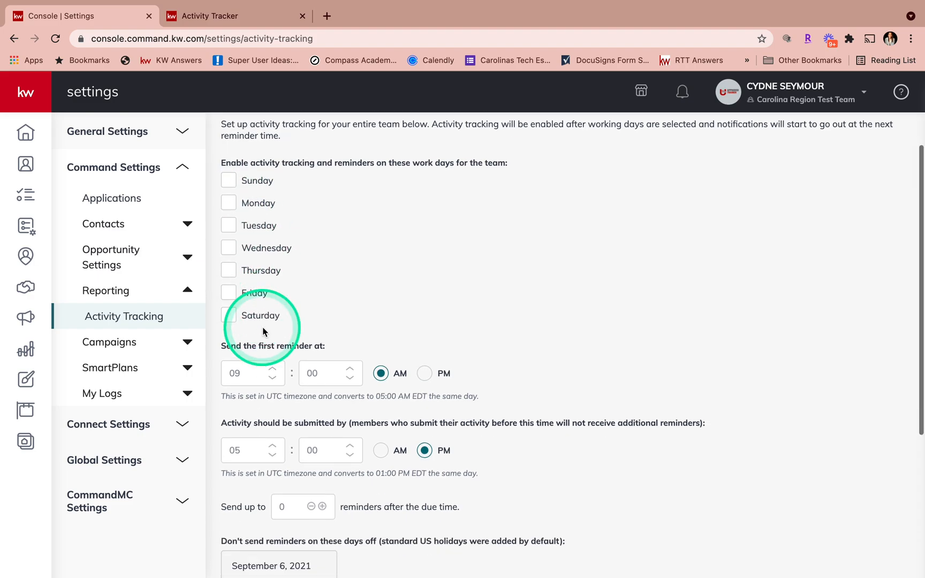
{"action": "scroll", "coordinate": [263, 330], "scroll_direction": "down", "scroll_amount": 1}
{"action": "scroll", "coordinate": [262, 327], "scroll_direction": "down", "scroll_amount": 1}
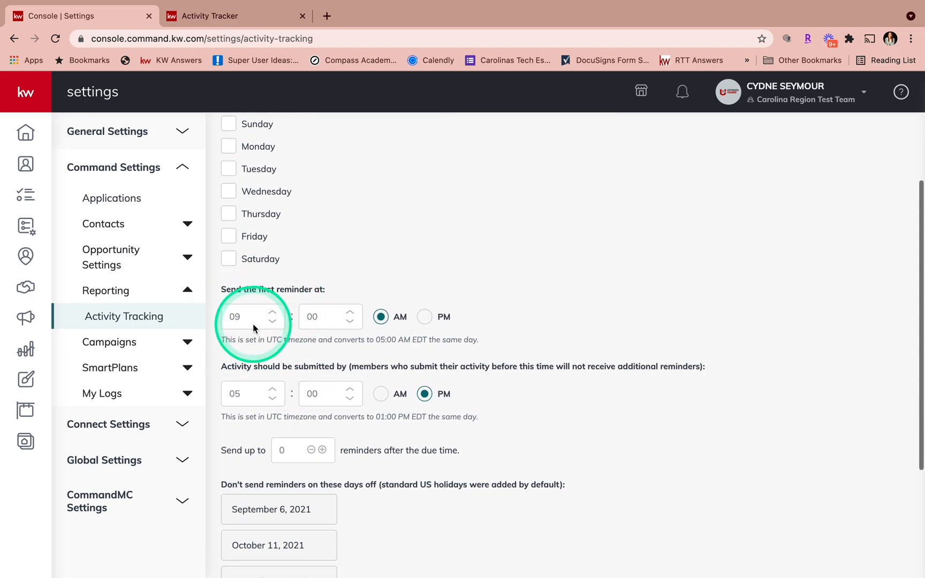
{"action": "scroll", "coordinate": [251, 324], "scroll_direction": "down", "scroll_amount": 1}
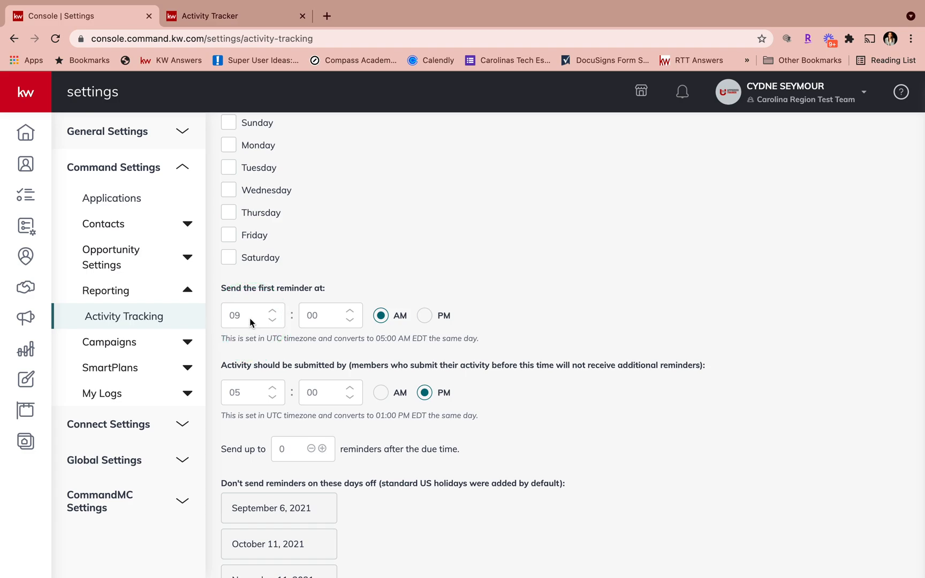
{"action": "left_click", "coordinate": [250, 316]}
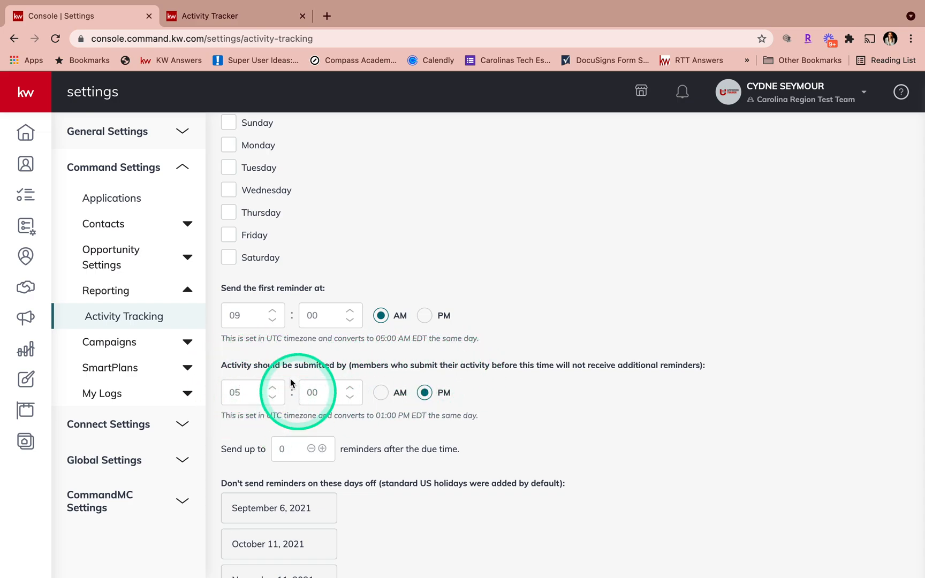
{"action": "scroll", "coordinate": [253, 374], "scroll_direction": "down", "scroll_amount": 3}
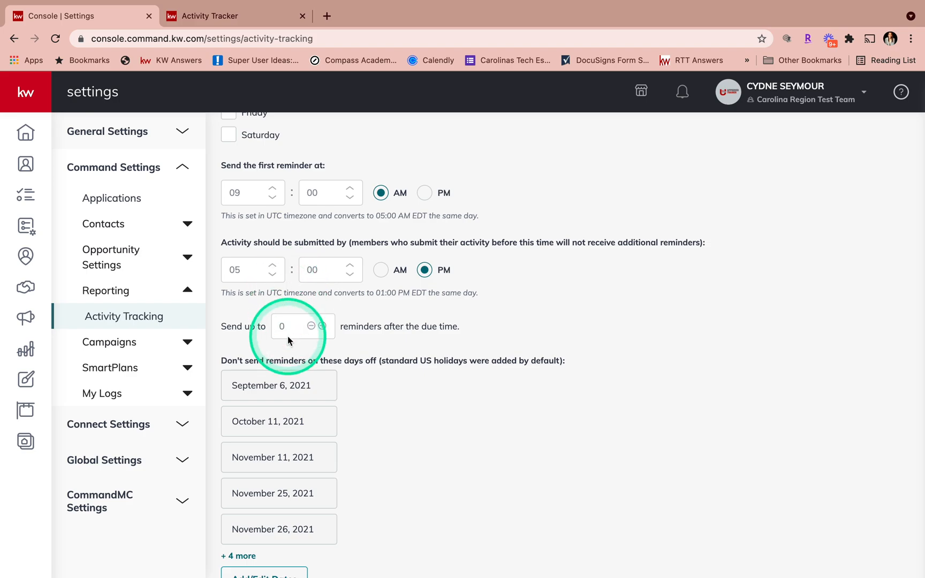
{"action": "scroll", "coordinate": [287, 336], "scroll_direction": "down", "scroll_amount": 2}
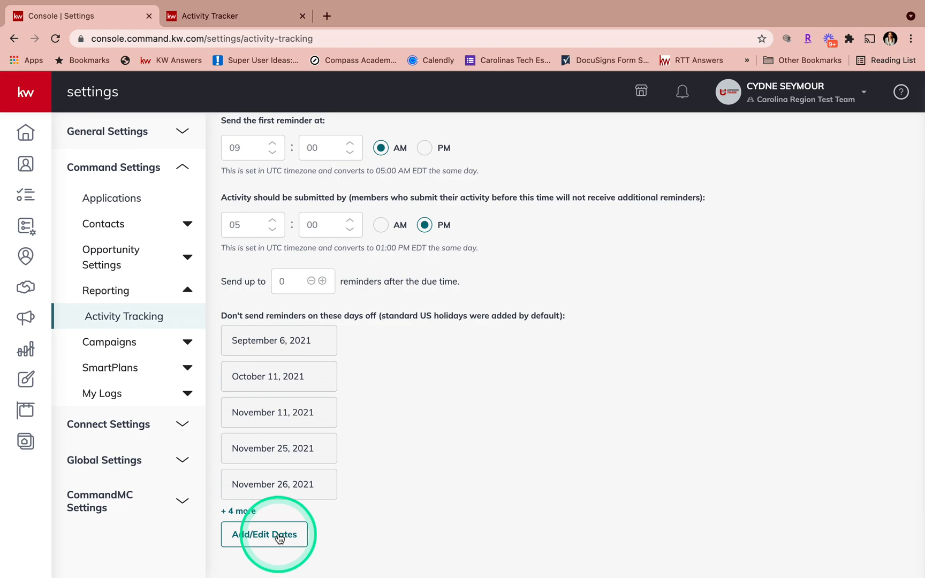
{"action": "scroll", "coordinate": [272, 421], "scroll_direction": "up", "scroll_amount": 4}
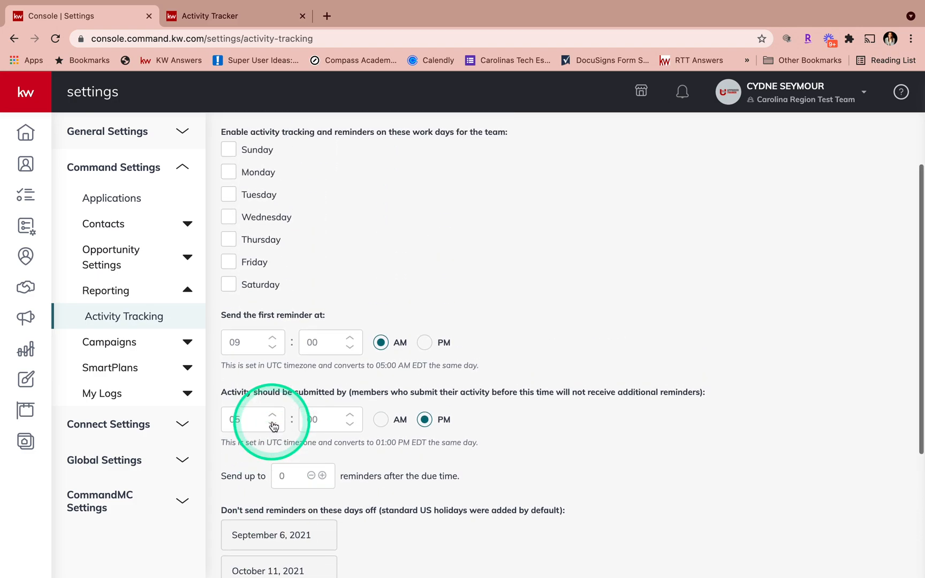
{"action": "scroll", "coordinate": [272, 420], "scroll_direction": "down", "scroll_amount": 5}
Step: Enable team activity tracking and reminders for Monday, Tuesday, Wednesday and Thursday, and save the changes
{"action": "scroll", "coordinate": [268, 402], "scroll_direction": "up", "scroll_amount": 6}
{"action": "left_click", "coordinate": [229, 255]}
{"action": "left_click", "coordinate": [228, 277]}
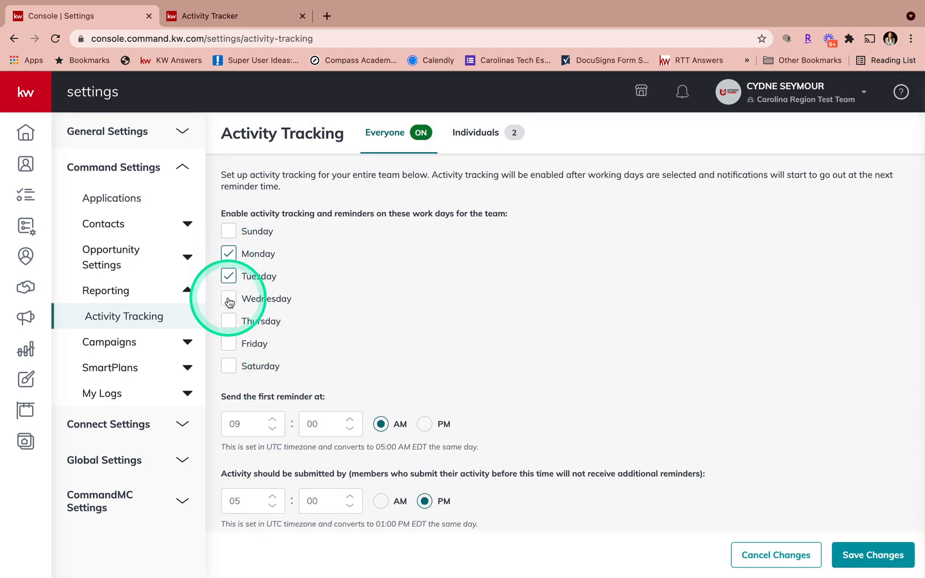
{"action": "left_click", "coordinate": [229, 300]}
{"action": "left_click", "coordinate": [229, 321]}
{"action": "left_click", "coordinate": [865, 556]}
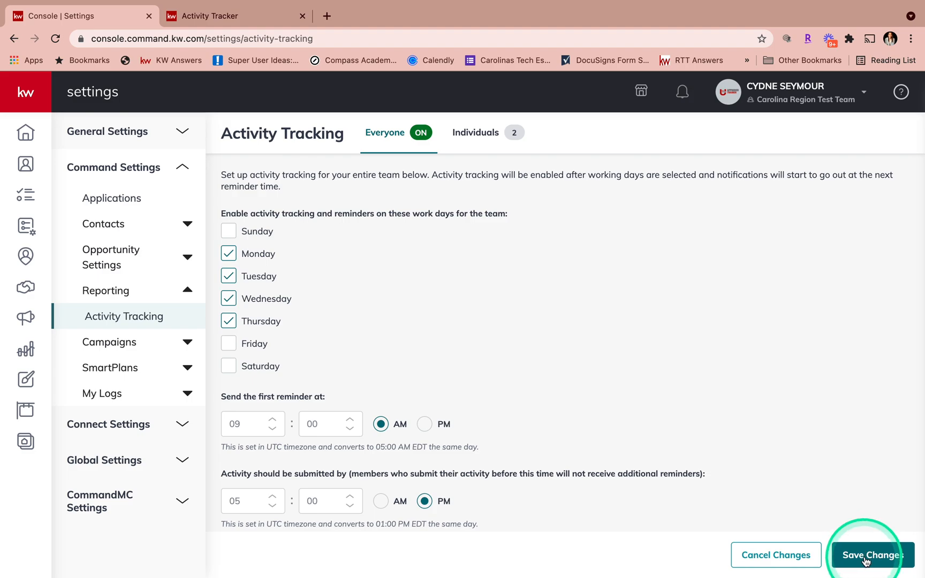
Step: Open the first listed team member's individual reminder settings and examine the tracking exclusion, working days and excluded dates
{"action": "left_click", "coordinate": [492, 132]}
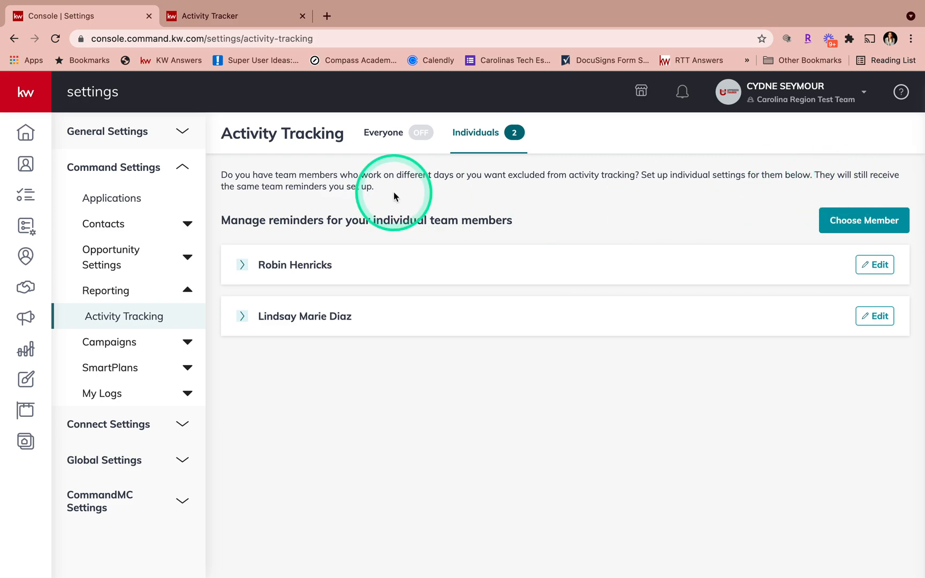
{"action": "left_click", "coordinate": [876, 265]}
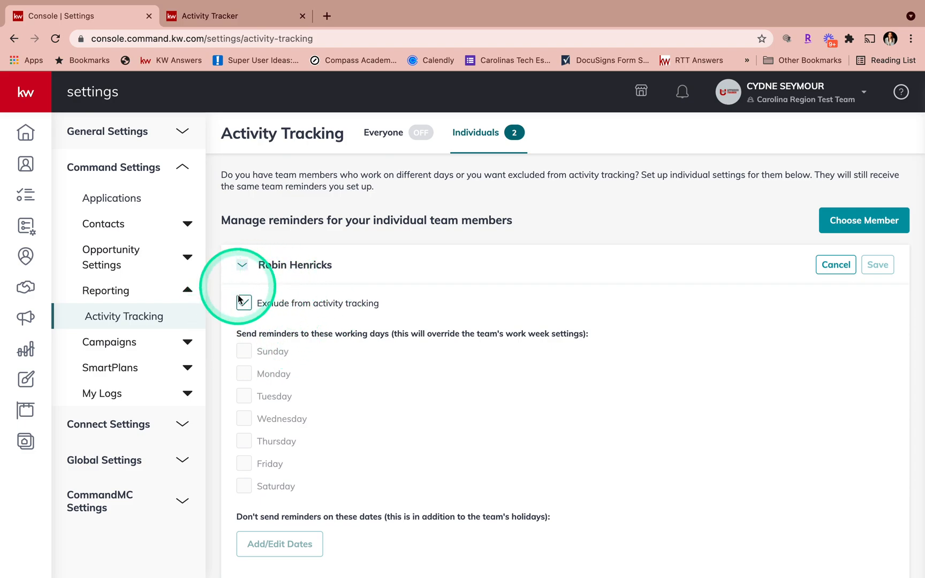
{"action": "scroll", "coordinate": [252, 315], "scroll_direction": "down", "scroll_amount": 1}
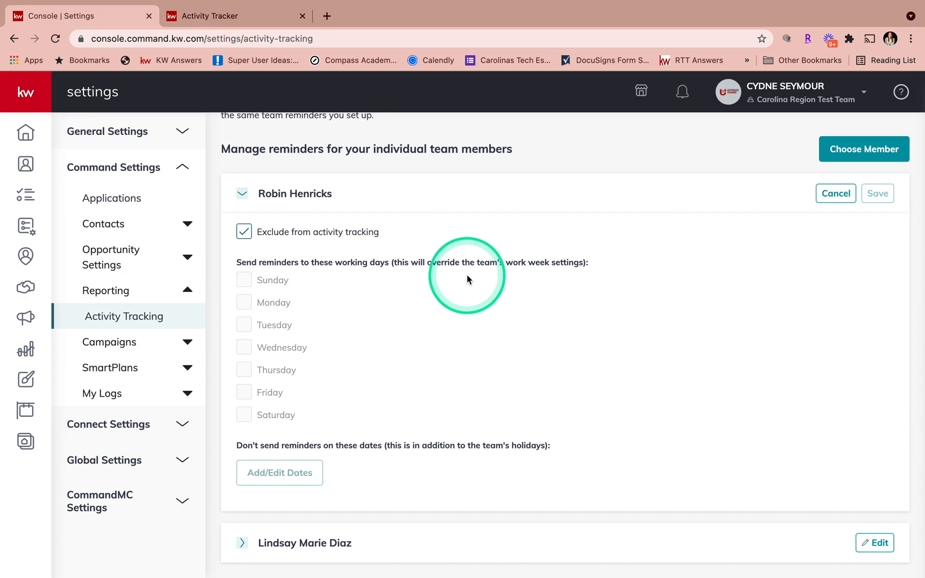
{"action": "scroll", "coordinate": [444, 289], "scroll_direction": "up", "scroll_amount": 1}
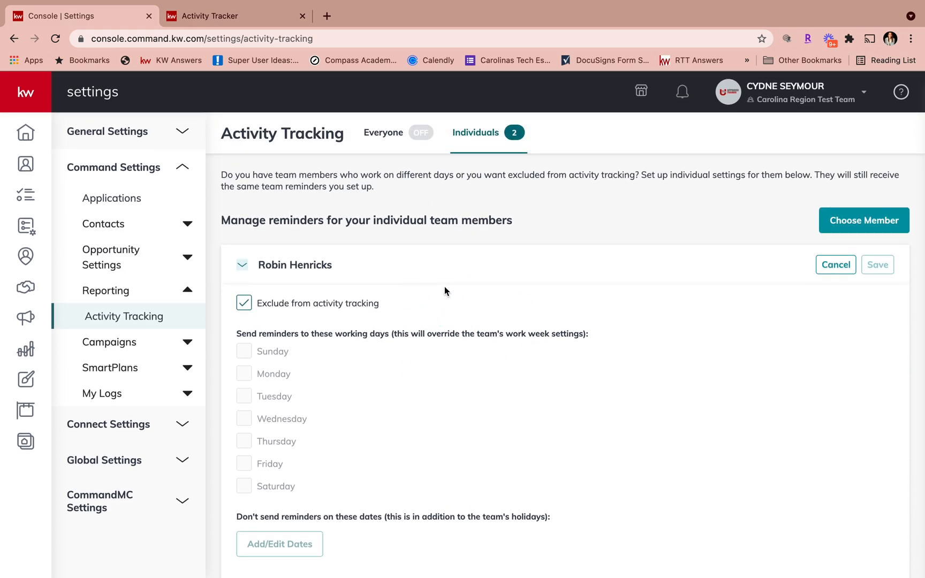
{"action": "scroll", "coordinate": [444, 287], "scroll_direction": "down", "scroll_amount": 1}
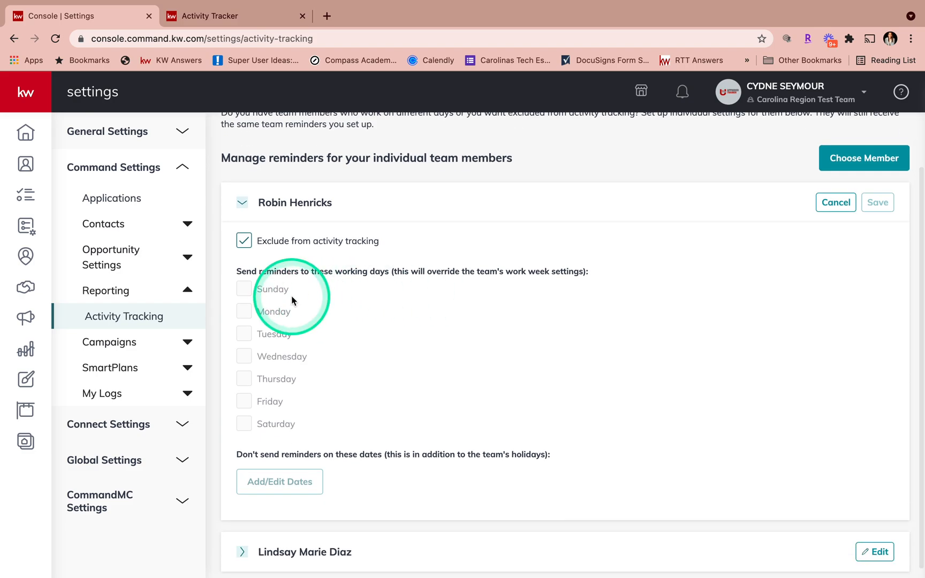
{"action": "scroll", "coordinate": [282, 309], "scroll_direction": "down", "scroll_amount": 1}
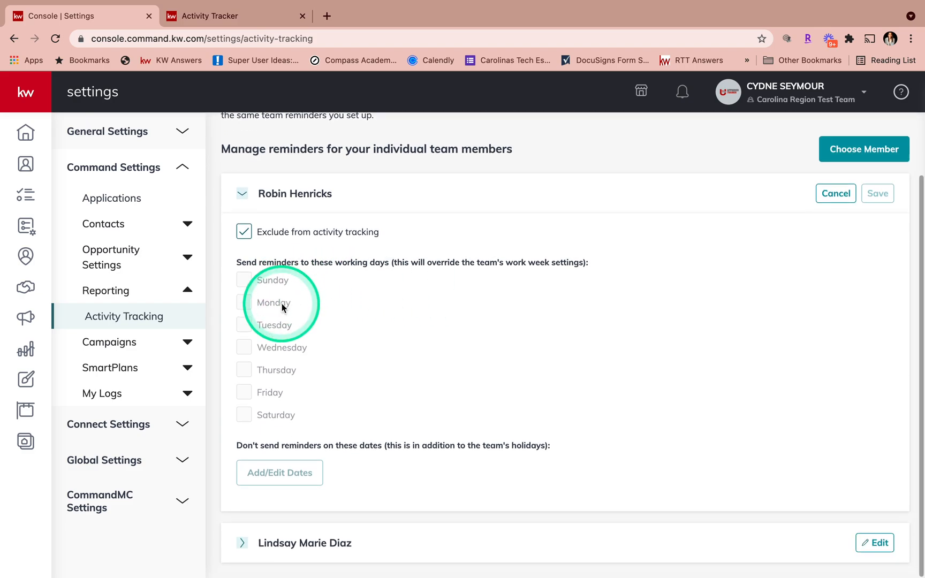
{"action": "scroll", "coordinate": [282, 309], "scroll_direction": "up", "scroll_amount": 2}
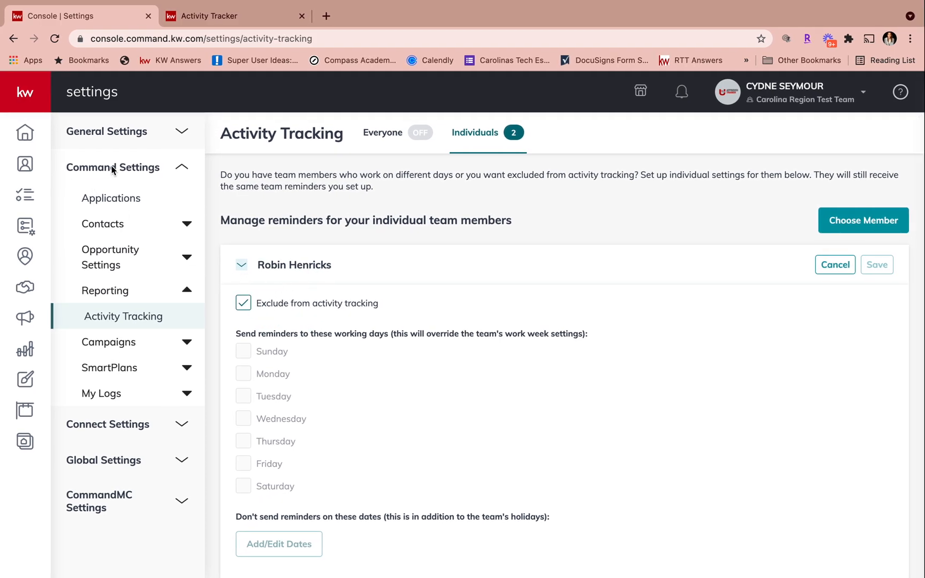
Step: Return to the Command home dashboard and display the Leaderboard in the team activity widget
{"action": "left_click", "coordinate": [19, 134]}
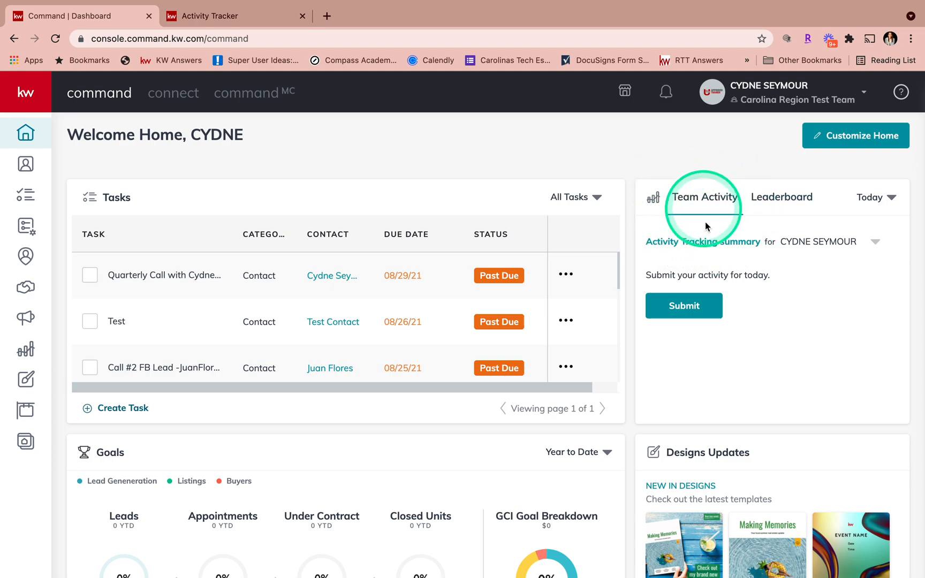
{"action": "left_click", "coordinate": [771, 197]}
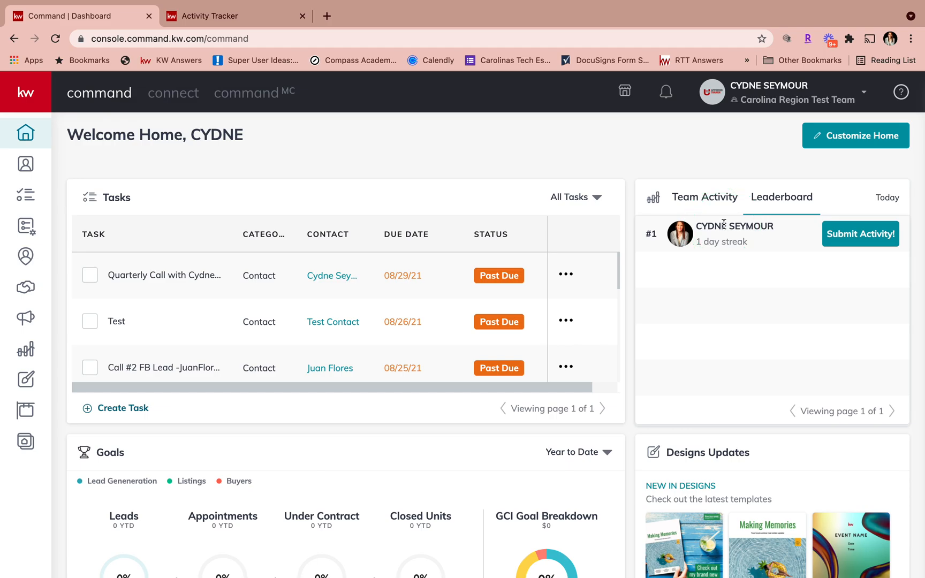
Step: Look through the dashboard widgets, then check the Activity Tracking widget's selection and placement in Customize Home and apply the layout
{"action": "scroll", "coordinate": [694, 252], "scroll_direction": "down", "scroll_amount": 3}
{"action": "scroll", "coordinate": [694, 252], "scroll_direction": "down", "scroll_amount": 10}
{"action": "scroll", "coordinate": [694, 253], "scroll_direction": "up", "scroll_amount": 1}
{"action": "scroll", "coordinate": [668, 321], "scroll_direction": "down", "scroll_amount": 1}
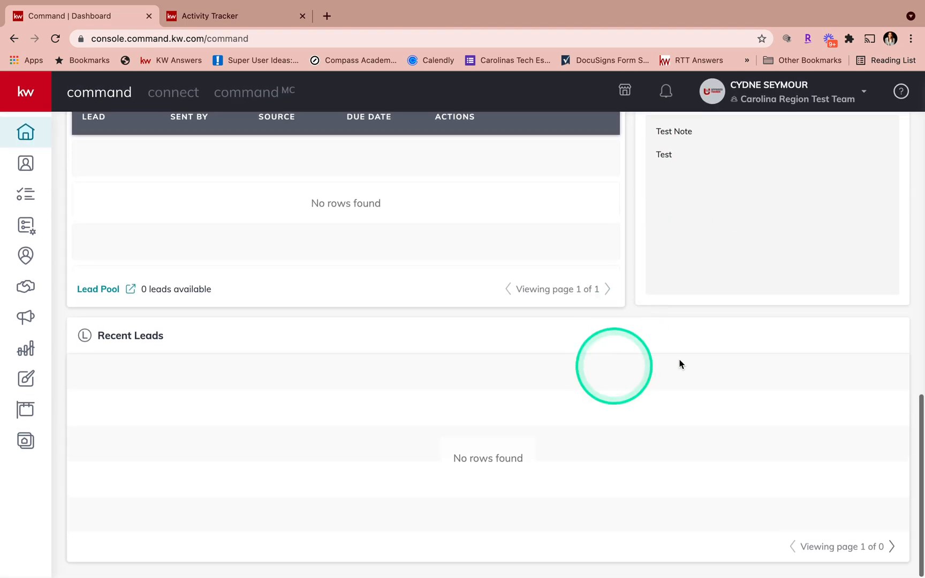
{"action": "scroll", "coordinate": [688, 347], "scroll_direction": "up", "scroll_amount": 8}
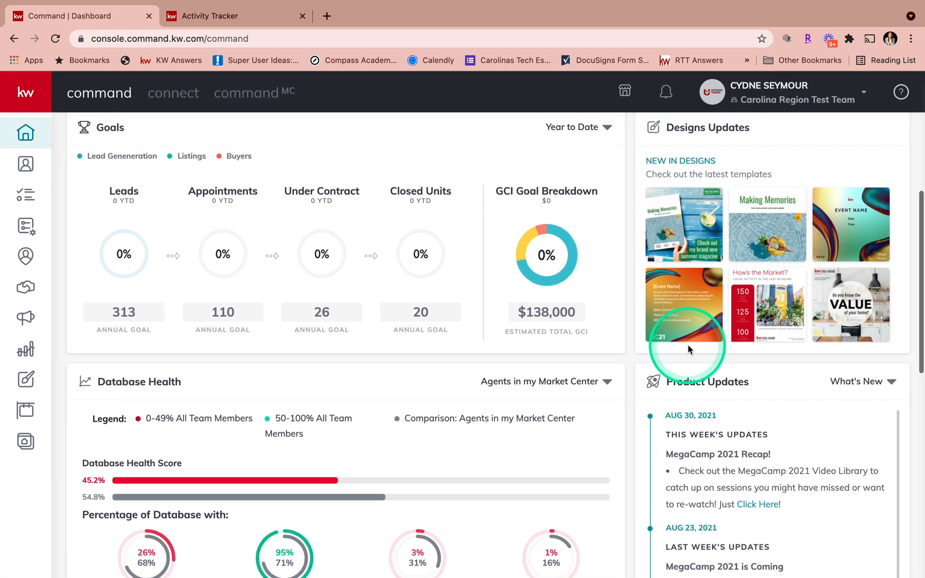
{"action": "scroll", "coordinate": [688, 349], "scroll_direction": "up", "scroll_amount": 6}
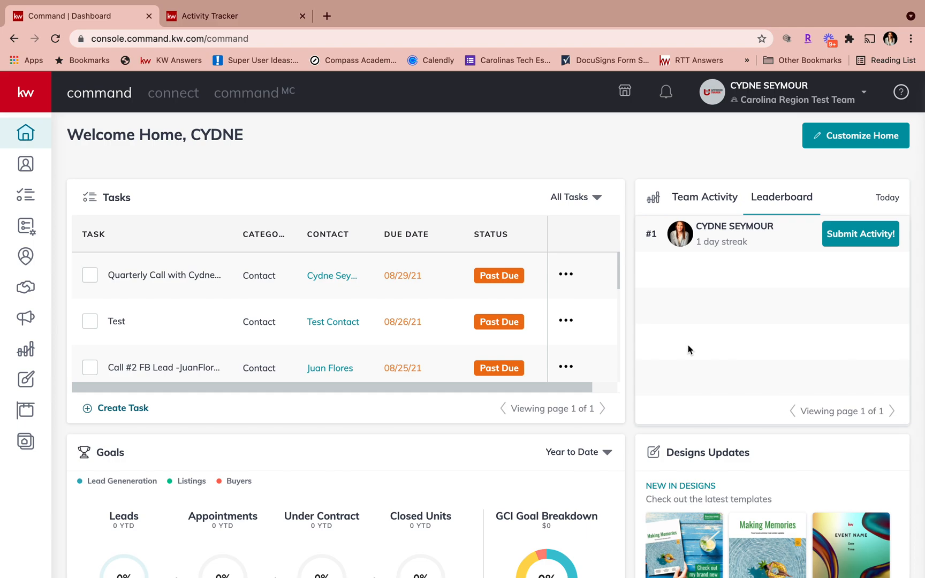
{"action": "left_click", "coordinate": [845, 141]}
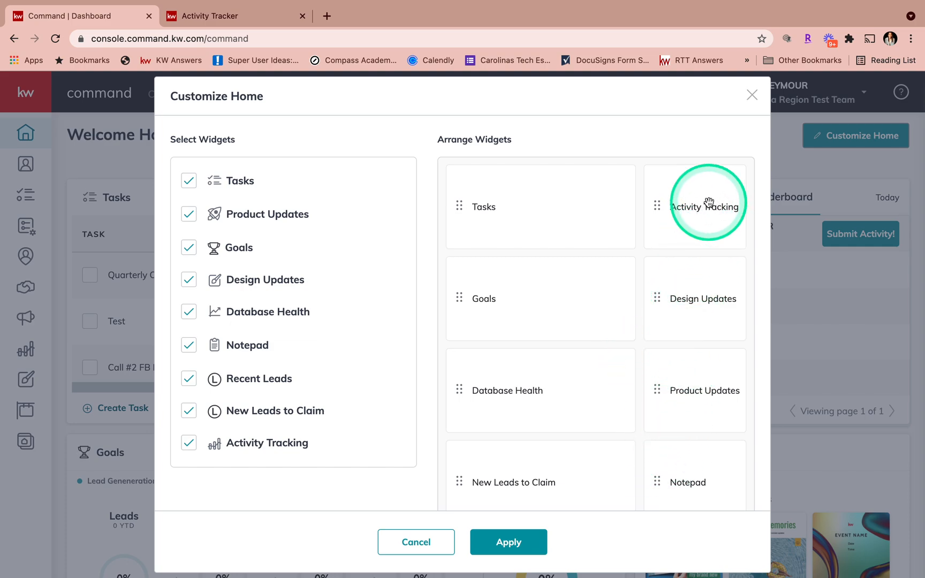
{"action": "left_click", "coordinate": [540, 542]}
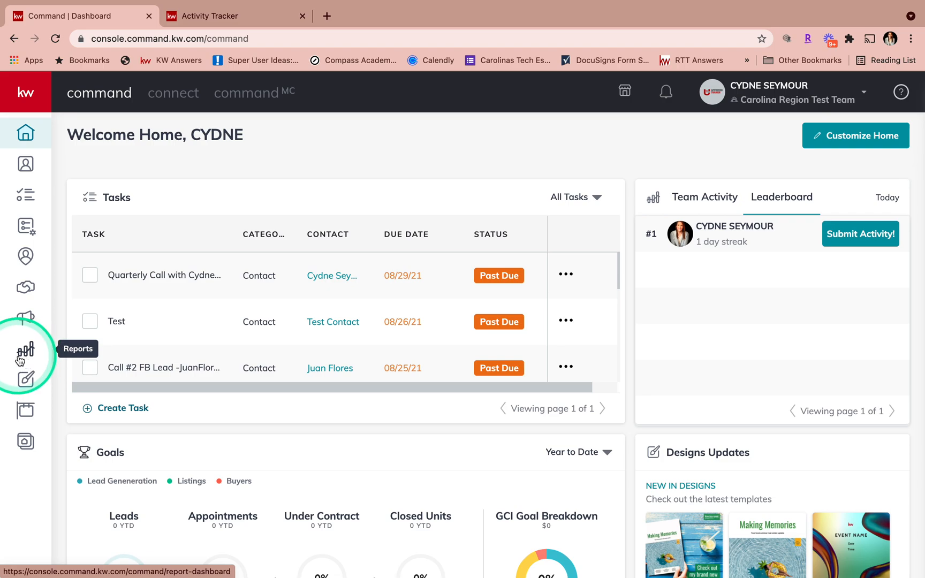
Step: Open the team Activity report and examine the weekly calendar, Total Activity figures and Individual Activity table for August 29 - September 04
{"action": "left_click", "coordinate": [26, 349]}
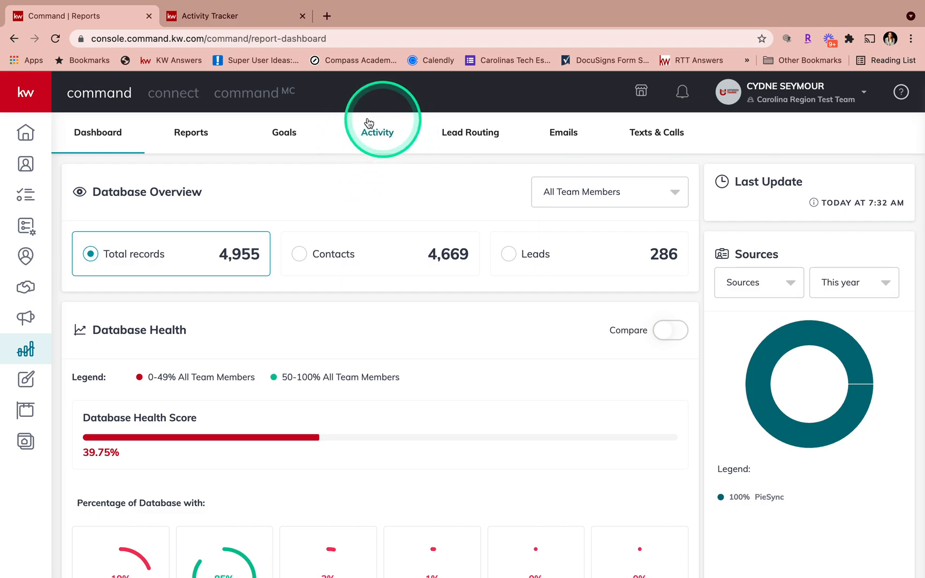
{"action": "left_click", "coordinate": [378, 140]}
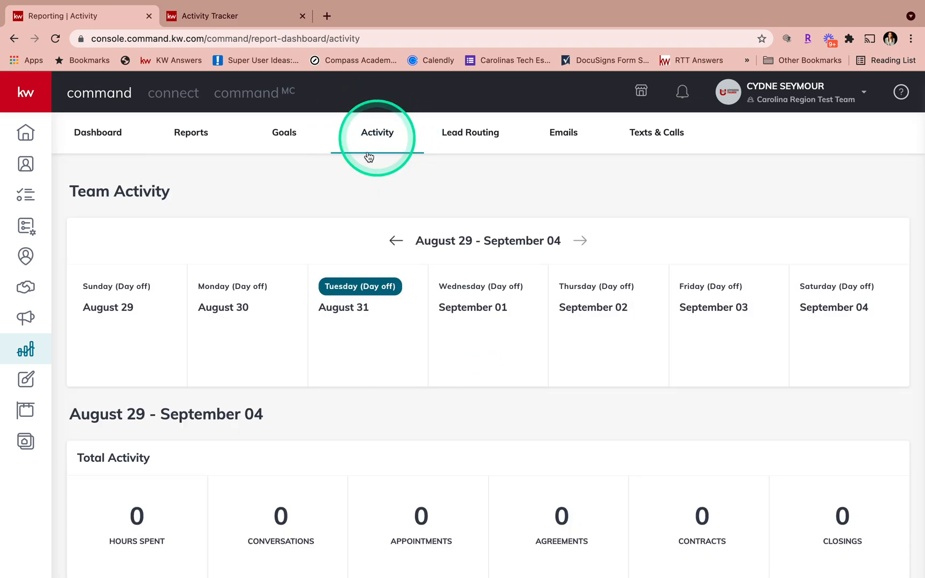
{"action": "scroll", "coordinate": [310, 227], "scroll_direction": "down", "scroll_amount": 7}
{"action": "scroll", "coordinate": [310, 227], "scroll_direction": "up", "scroll_amount": 7}
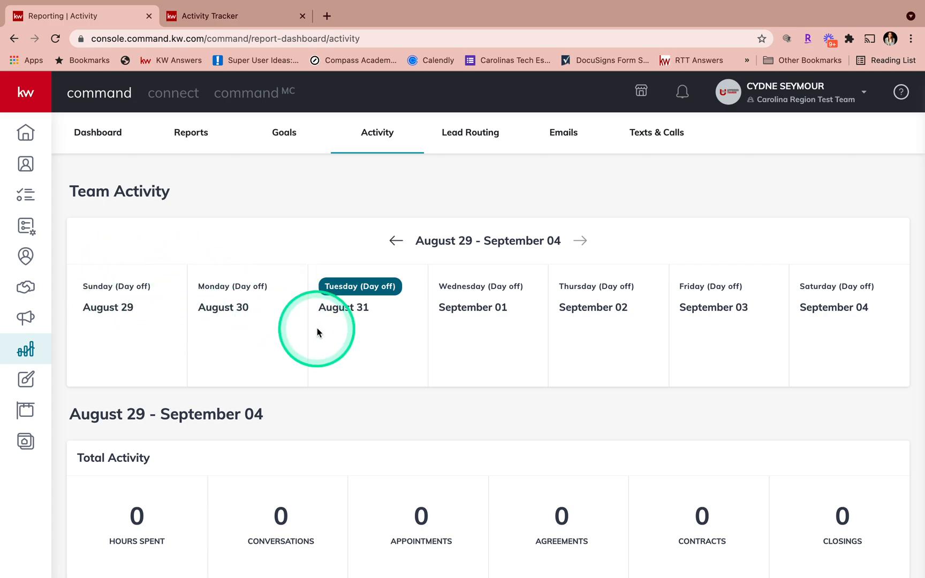
{"action": "scroll", "coordinate": [318, 331], "scroll_direction": "down", "scroll_amount": 3}
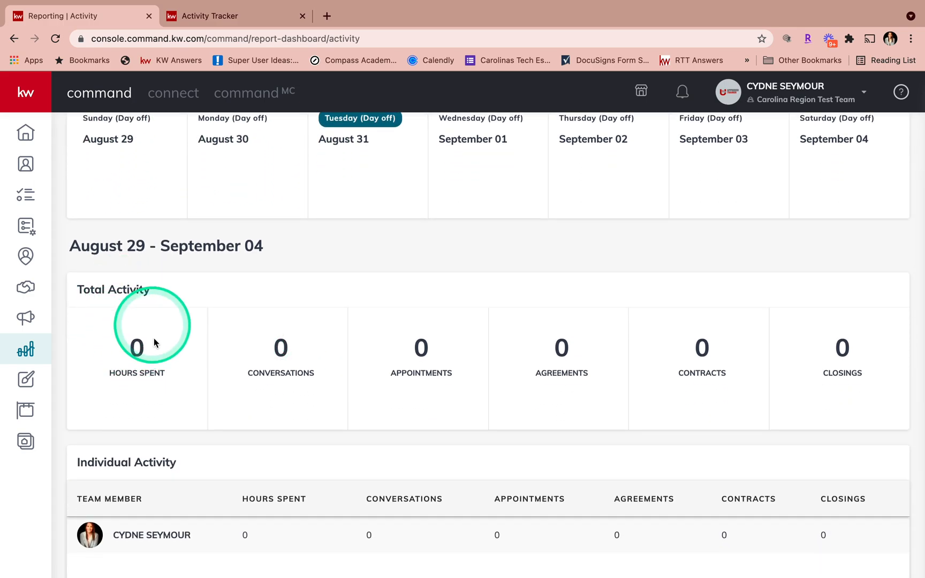
{"action": "scroll", "coordinate": [408, 385], "scroll_direction": "down", "scroll_amount": 1}
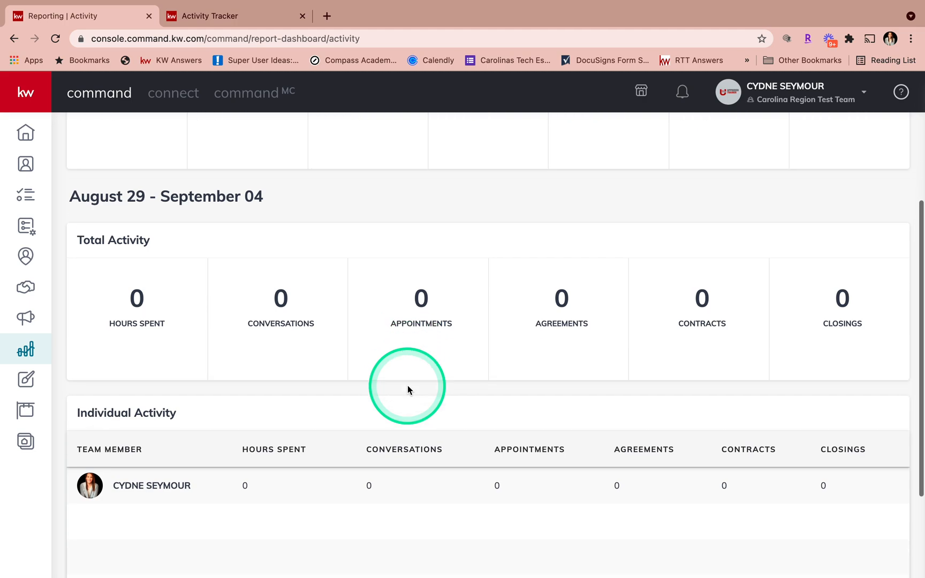
{"action": "scroll", "coordinate": [407, 385], "scroll_direction": "down", "scroll_amount": 3}
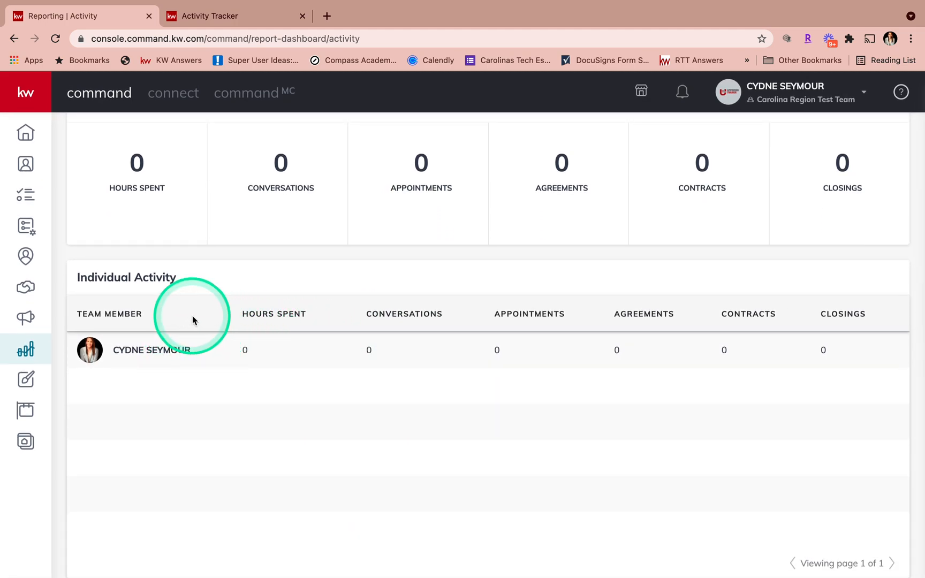
{"action": "scroll", "coordinate": [192, 320], "scroll_direction": "up", "scroll_amount": 2}
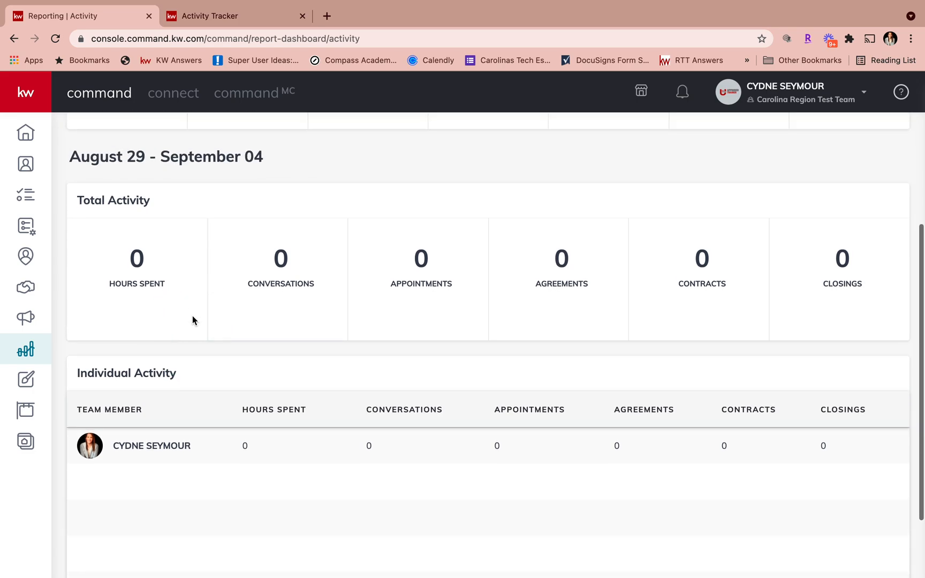
{"action": "scroll", "coordinate": [192, 317], "scroll_direction": "up", "scroll_amount": 5}
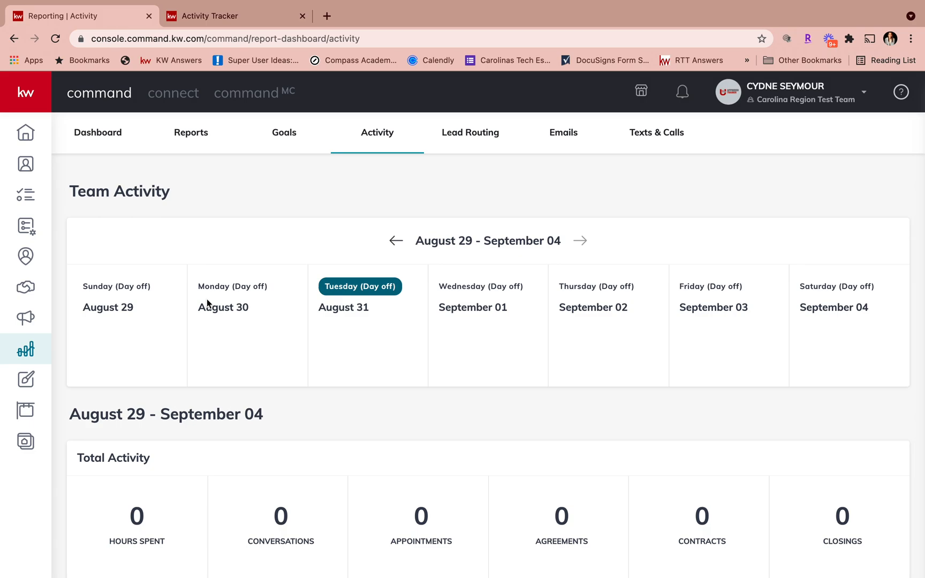
{"action": "mouse_move", "coordinate": [548, 2]}
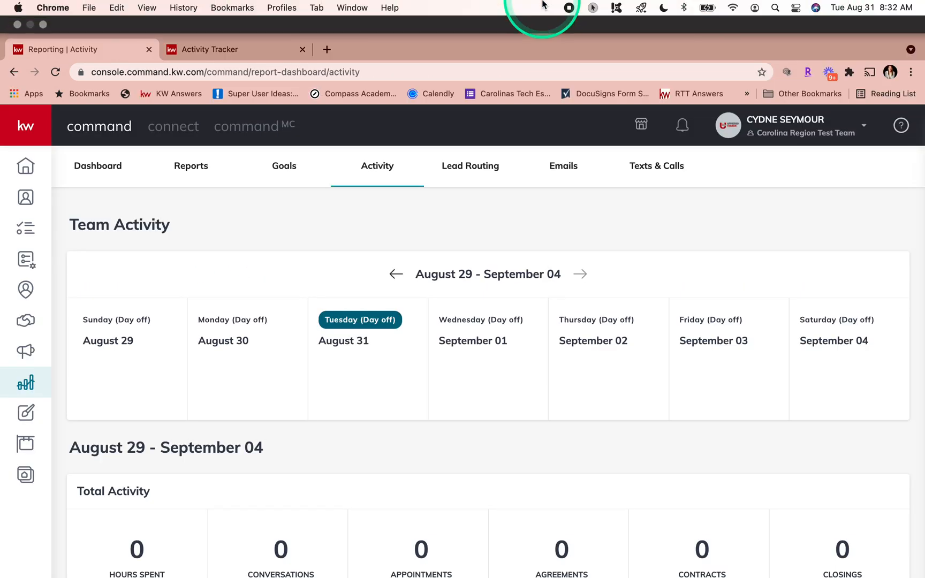